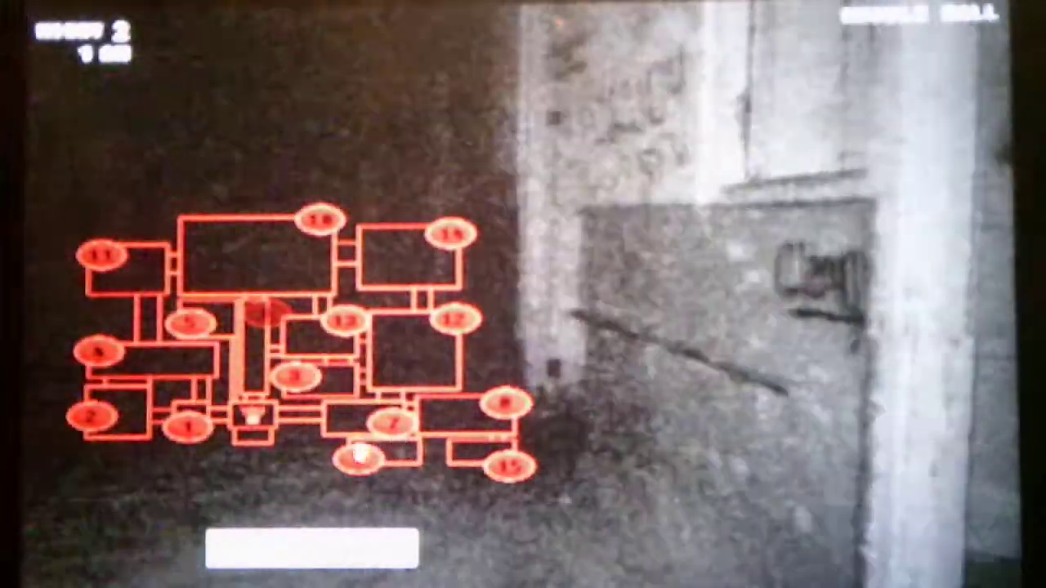
click(364, 462)
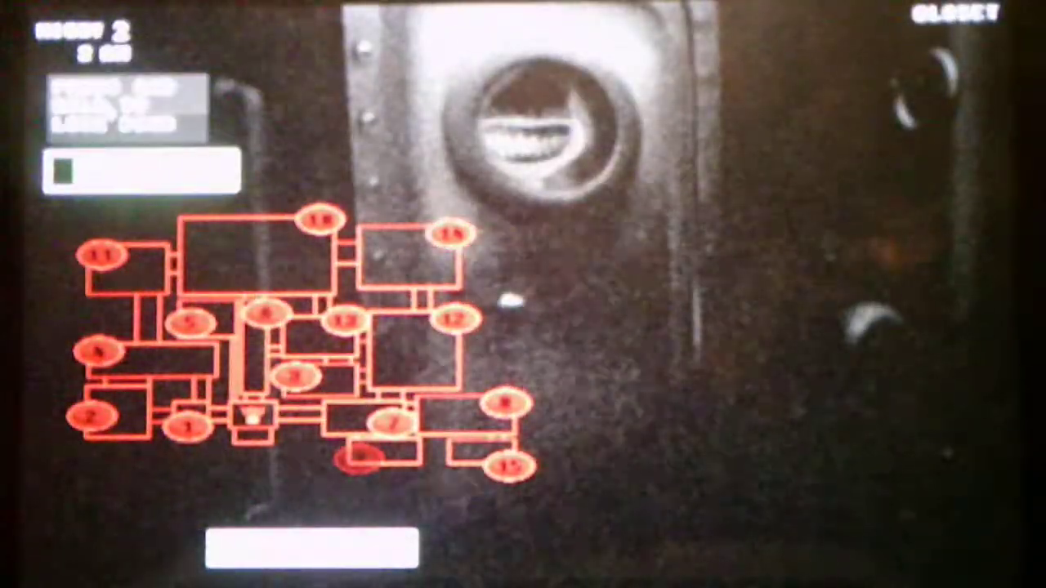
click(310, 380)
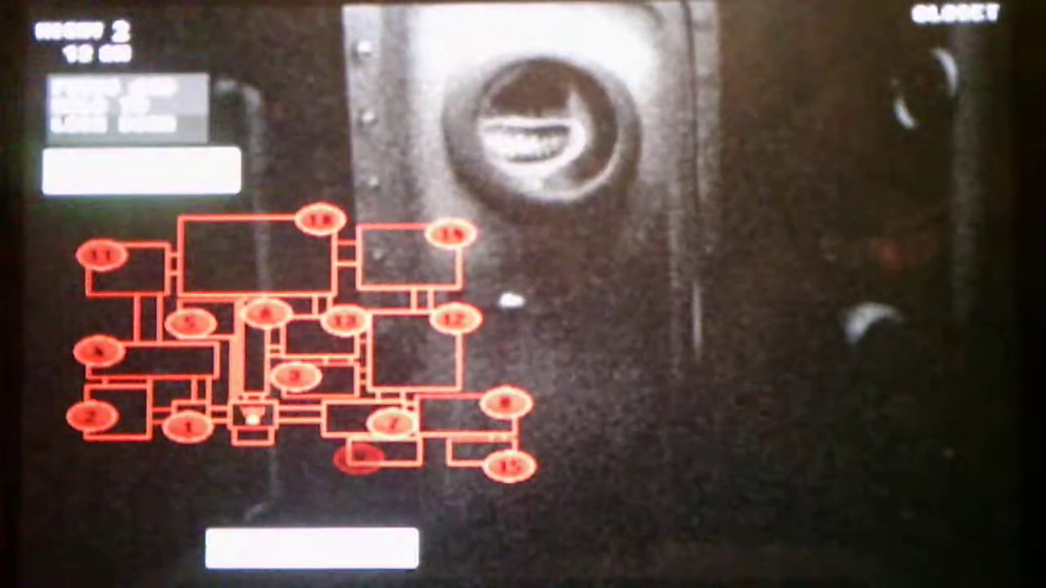
click(306, 379)
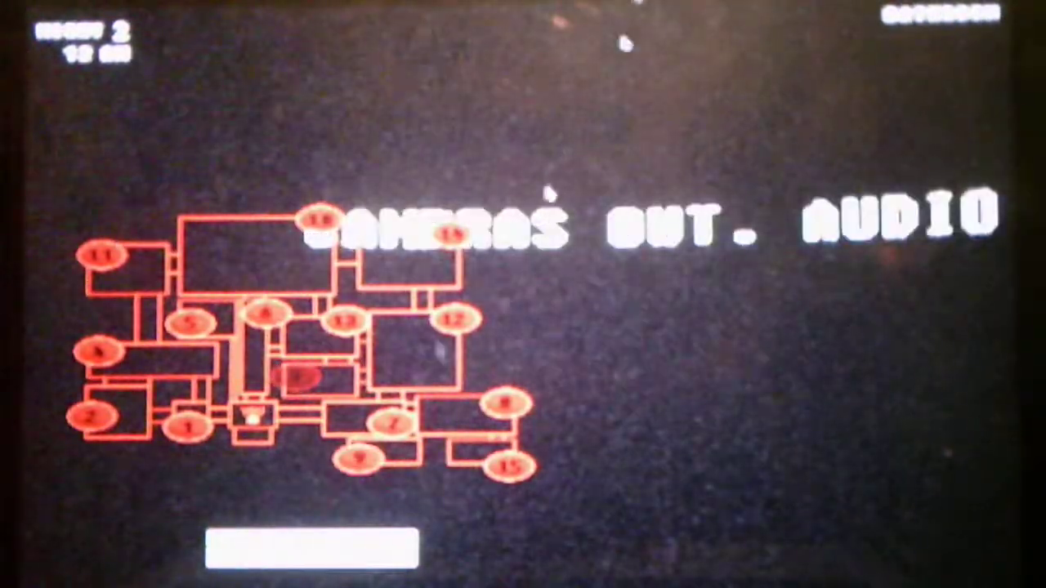
click(261, 319)
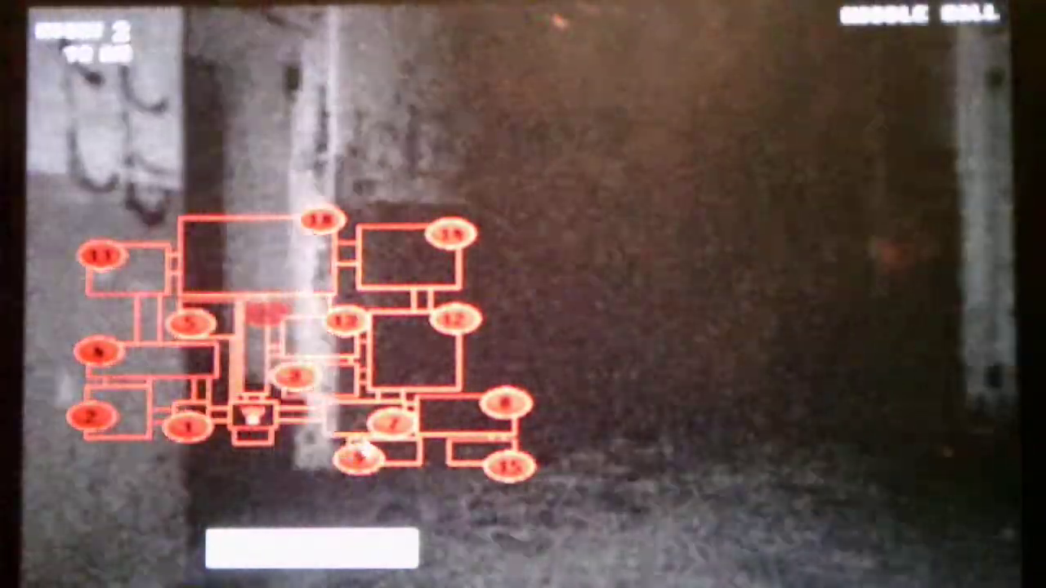
click(356, 458)
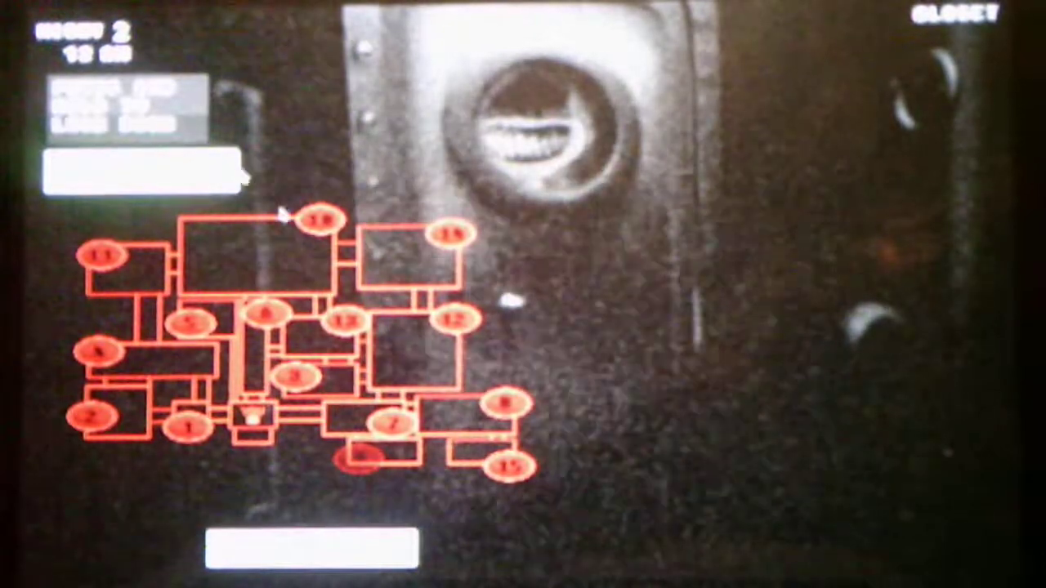
click(274, 327)
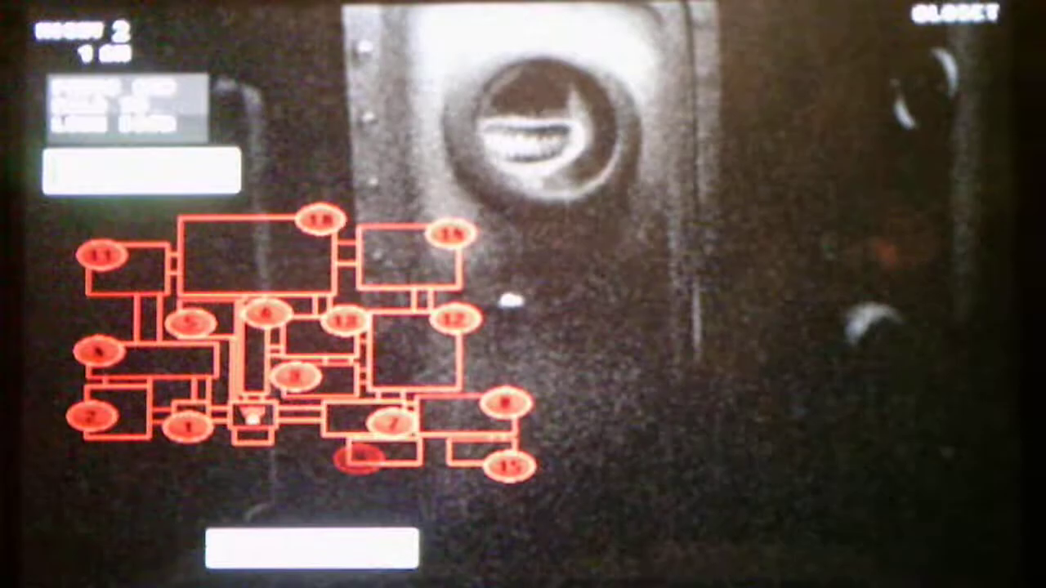
click(343, 323)
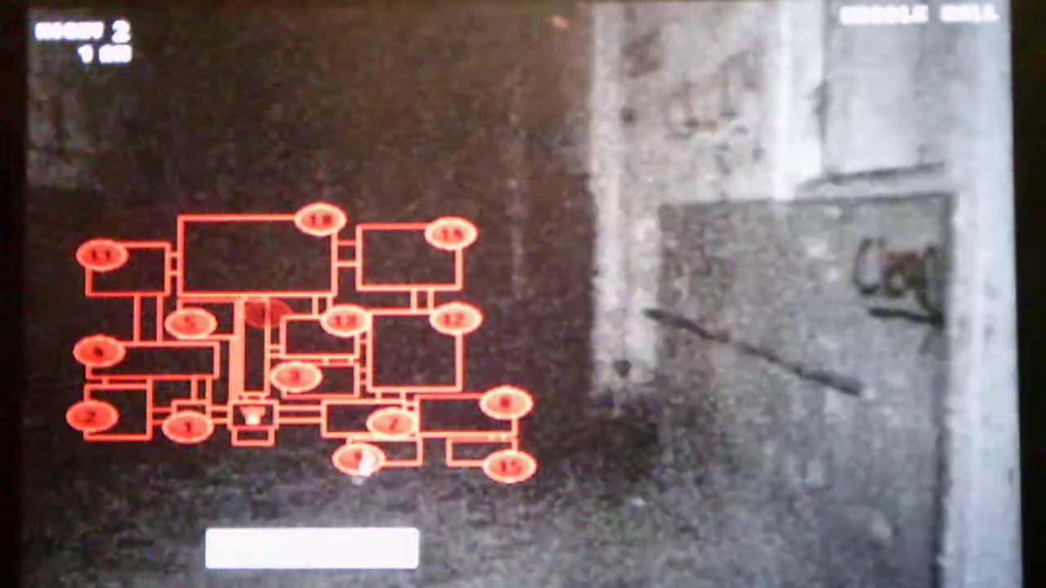
click(359, 459)
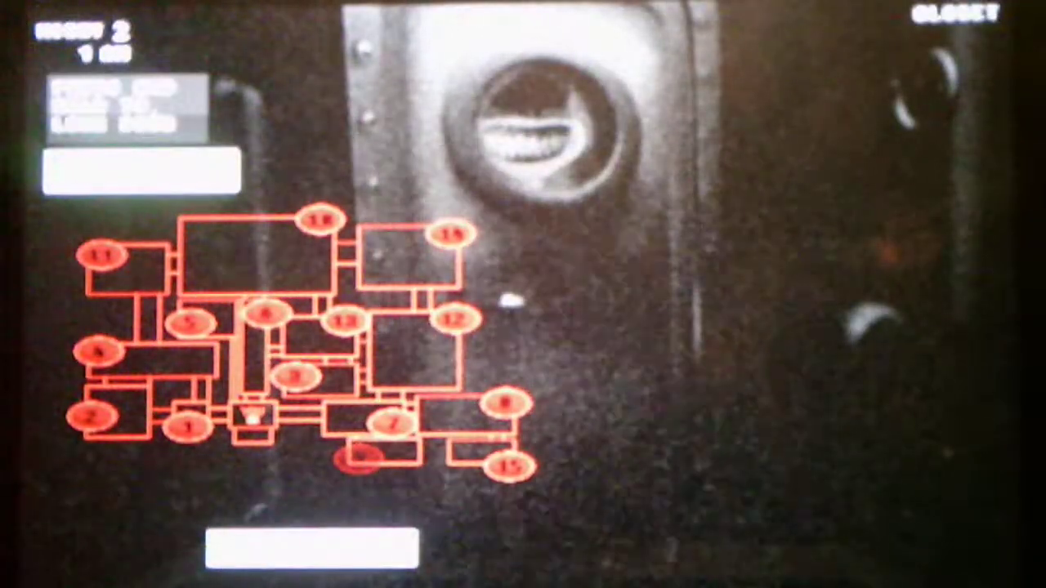
click(309, 374)
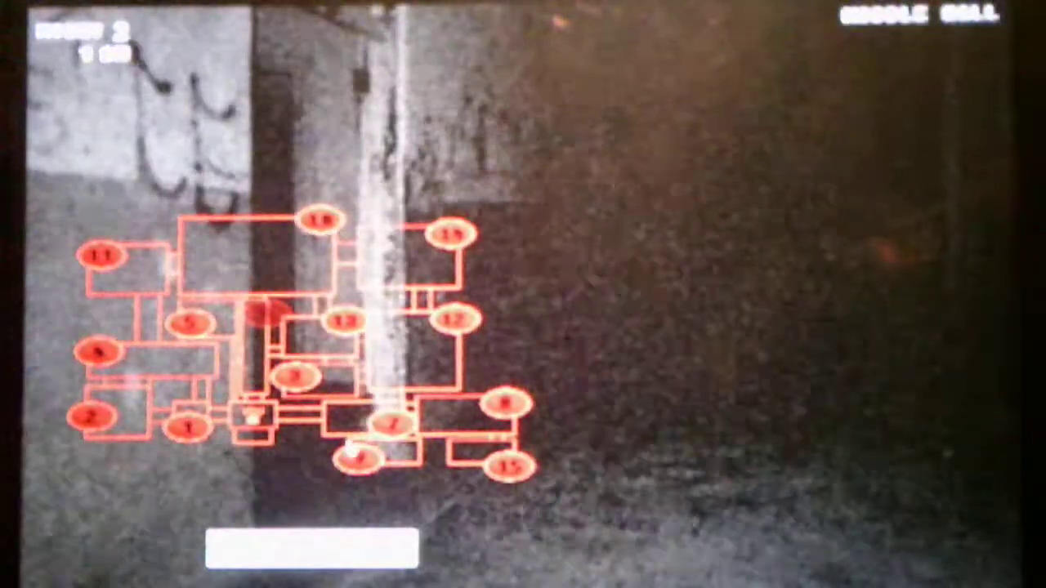
click(357, 452)
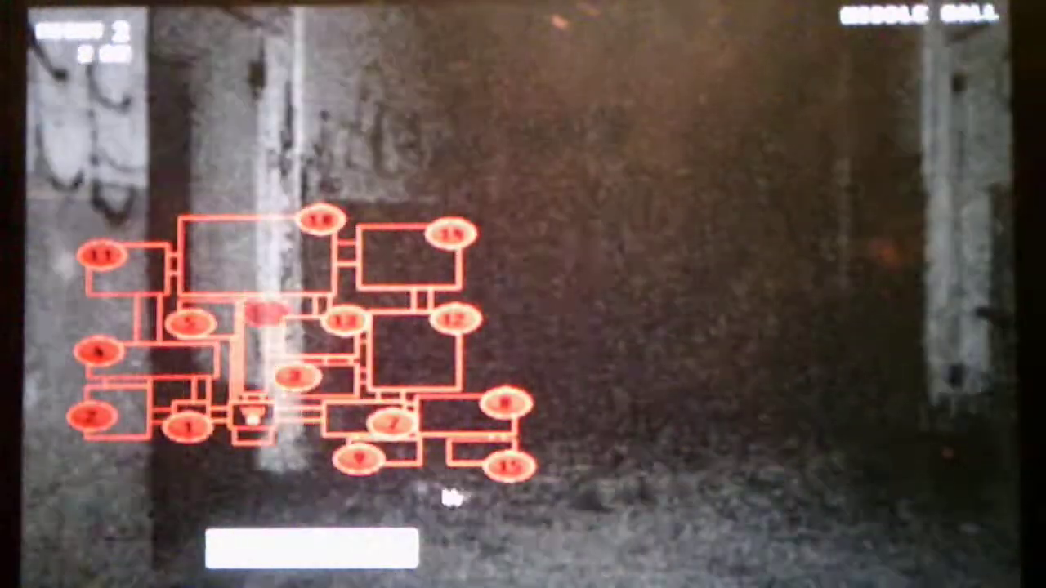
click(360, 462)
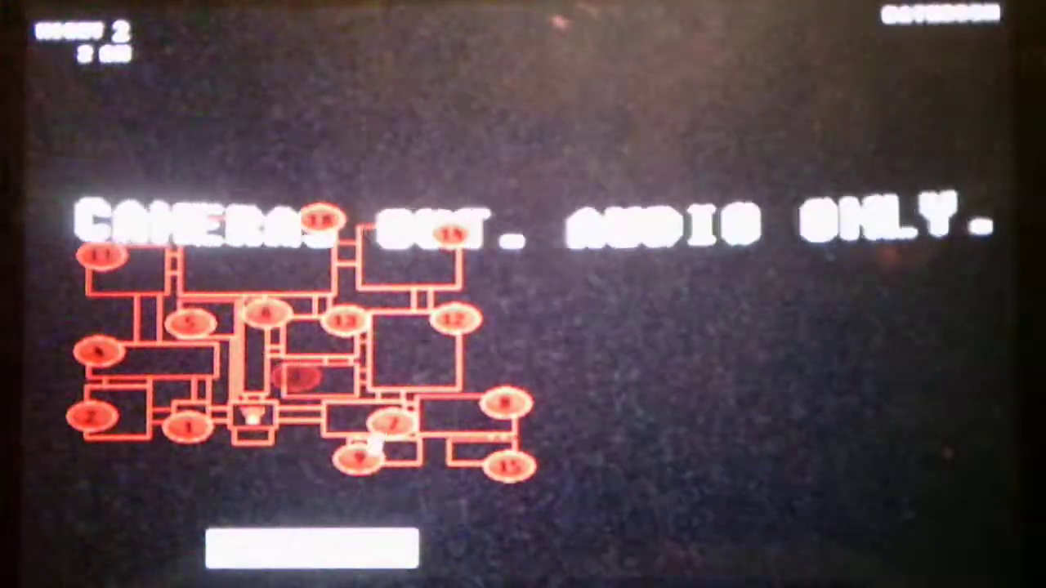
click(359, 459)
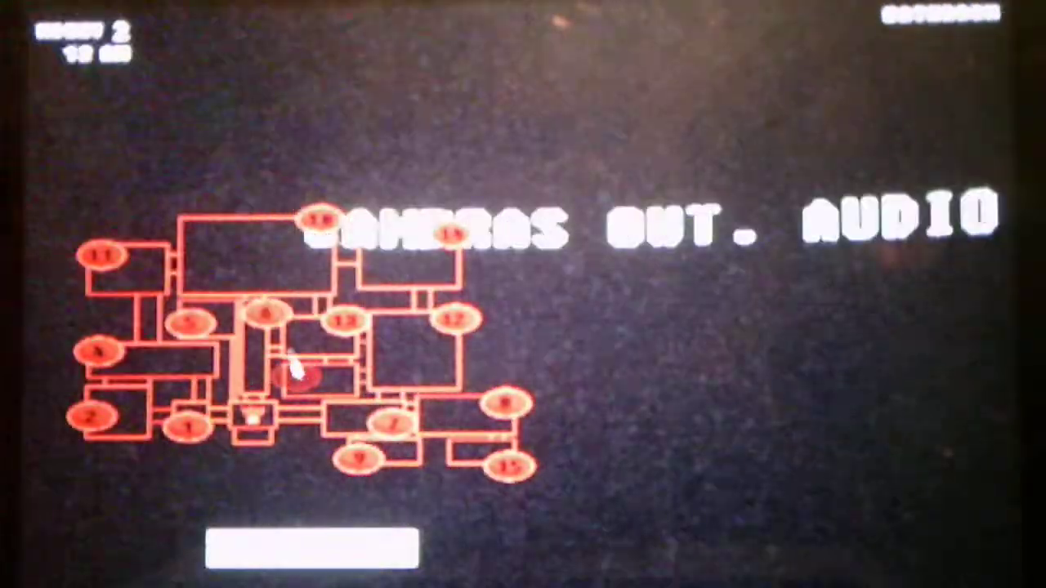
click(271, 327)
click(384, 424)
click(359, 462)
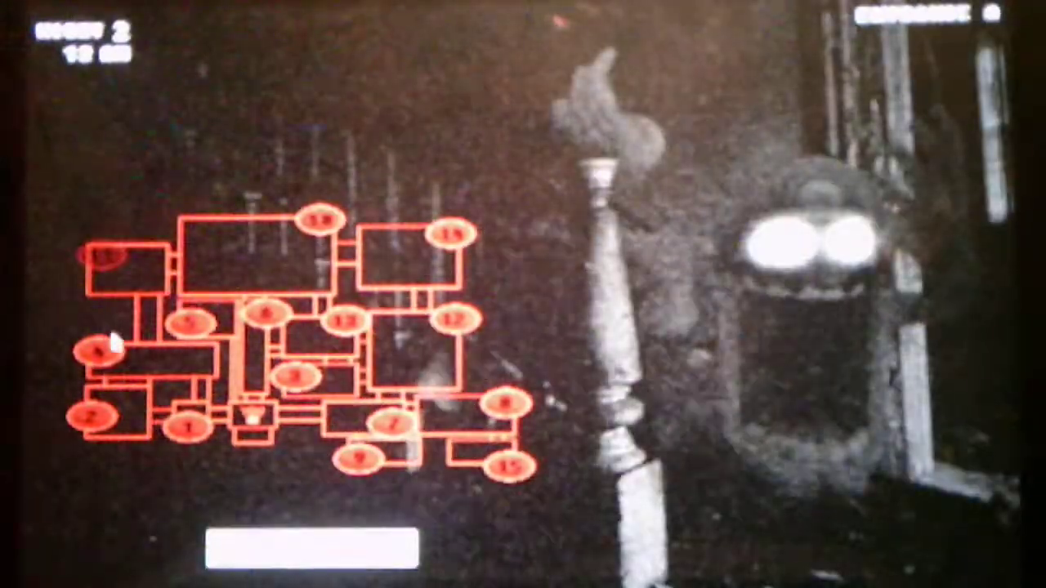
click(102, 351)
click(188, 421)
click(360, 462)
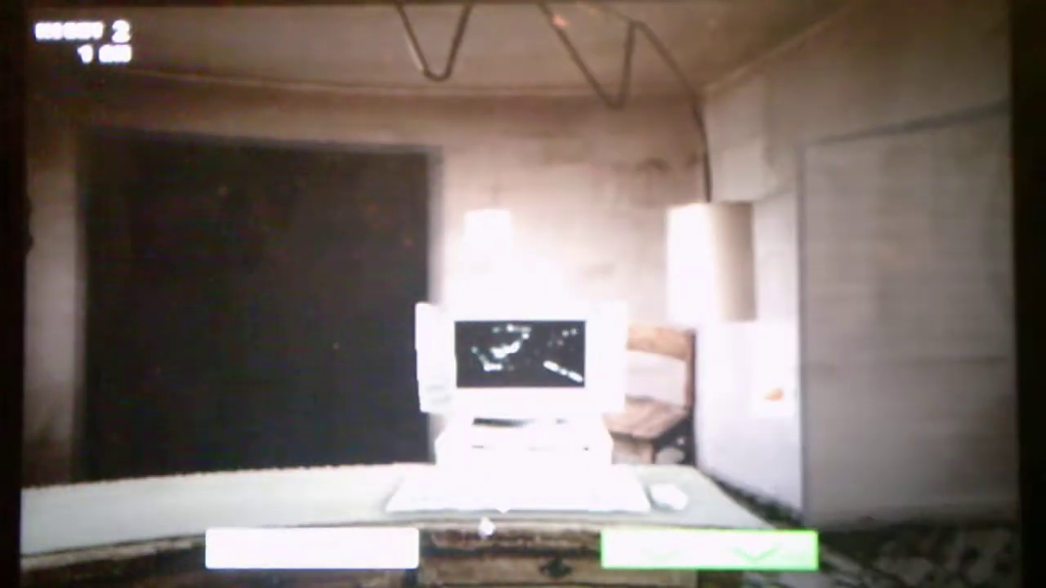
click(709, 552)
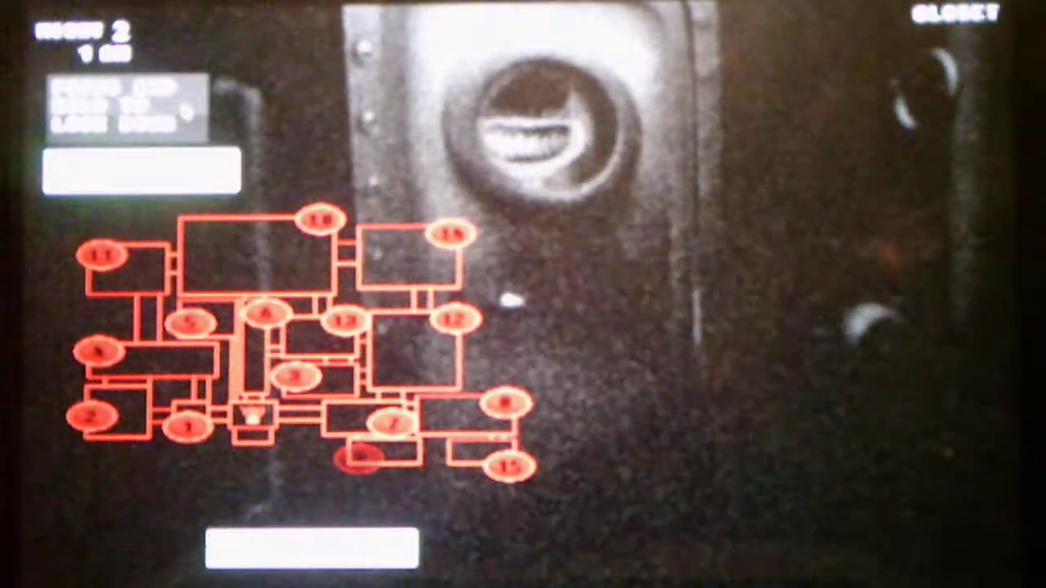
click(385, 423)
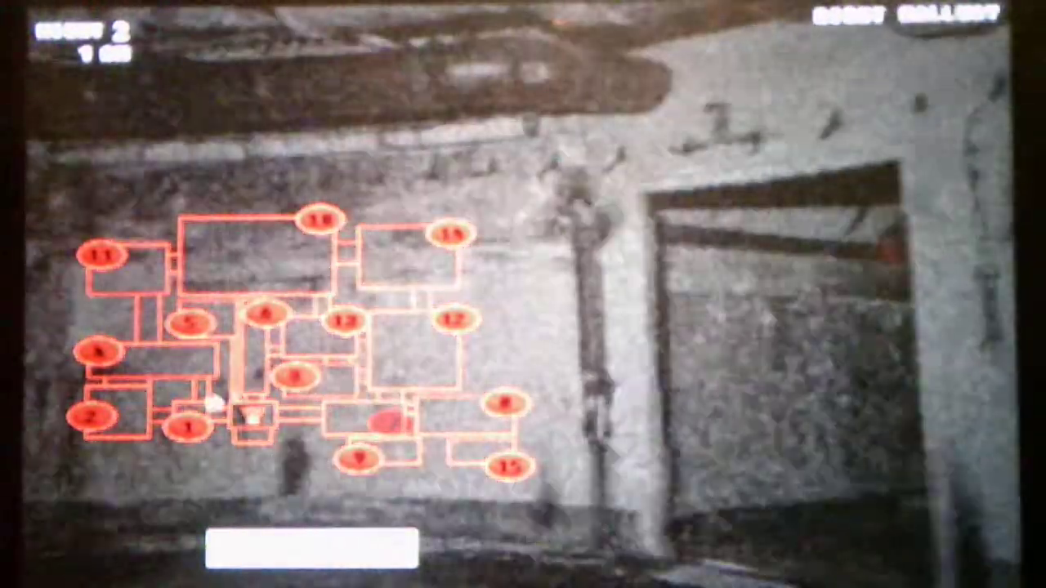
click(190, 324)
click(261, 315)
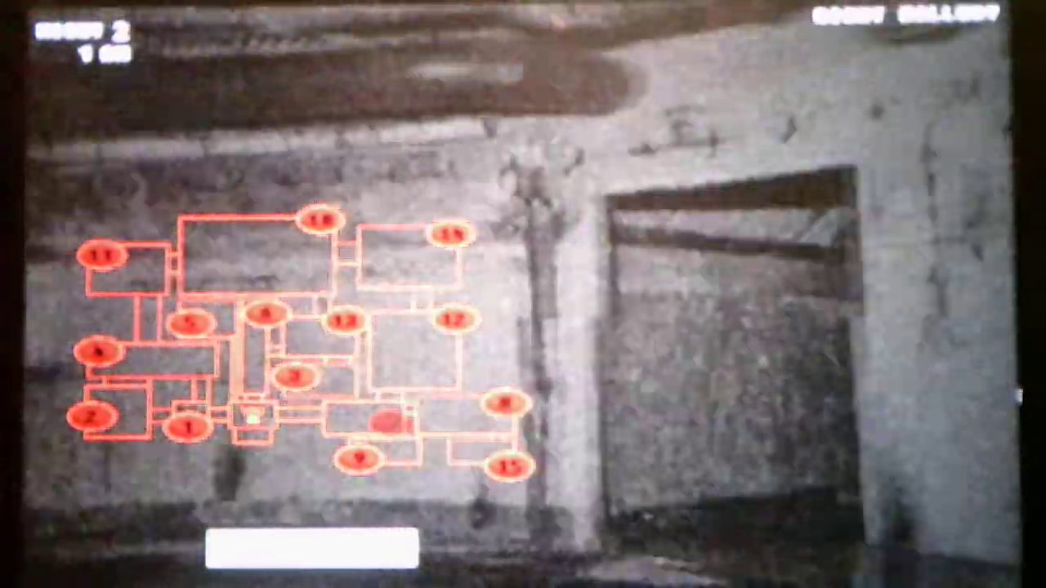
click(360, 460)
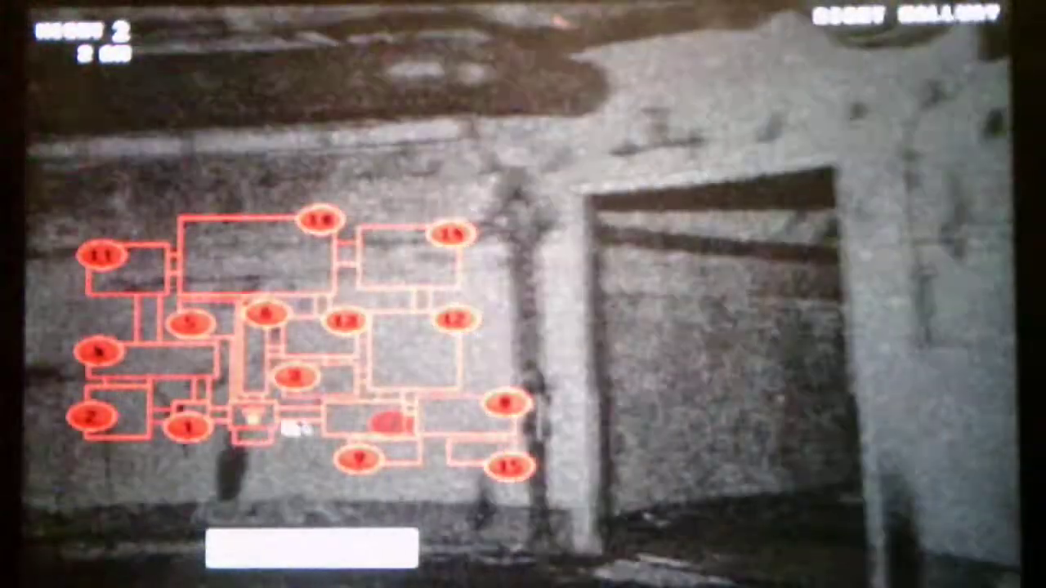
click(360, 460)
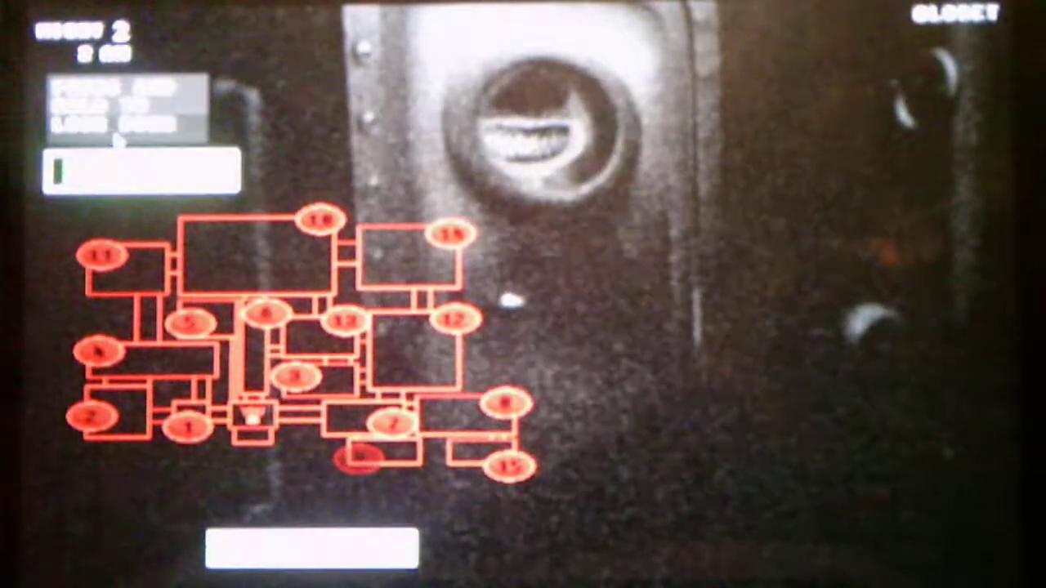
click(386, 424)
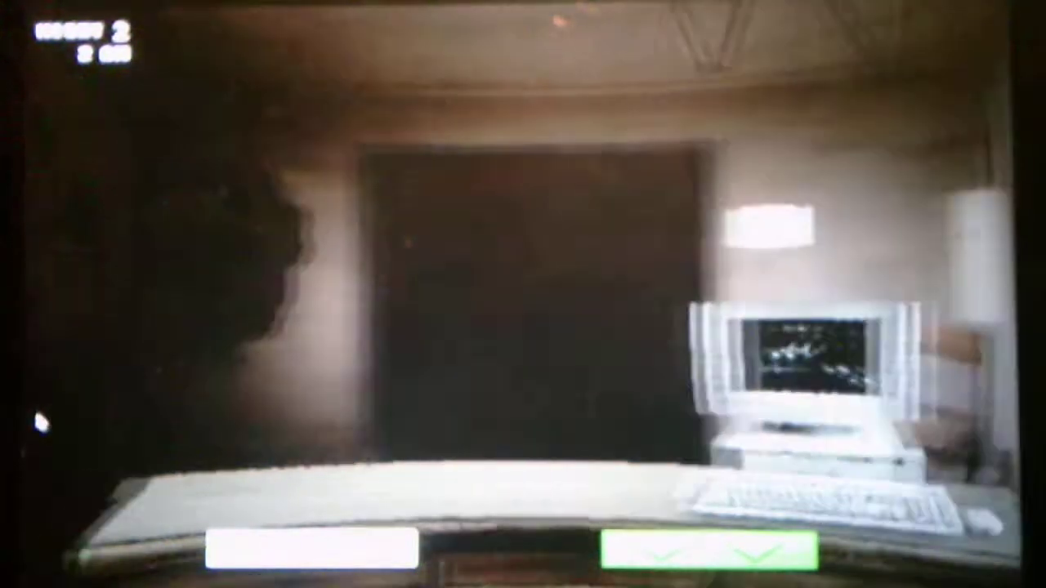
click(310, 549)
click(371, 467)
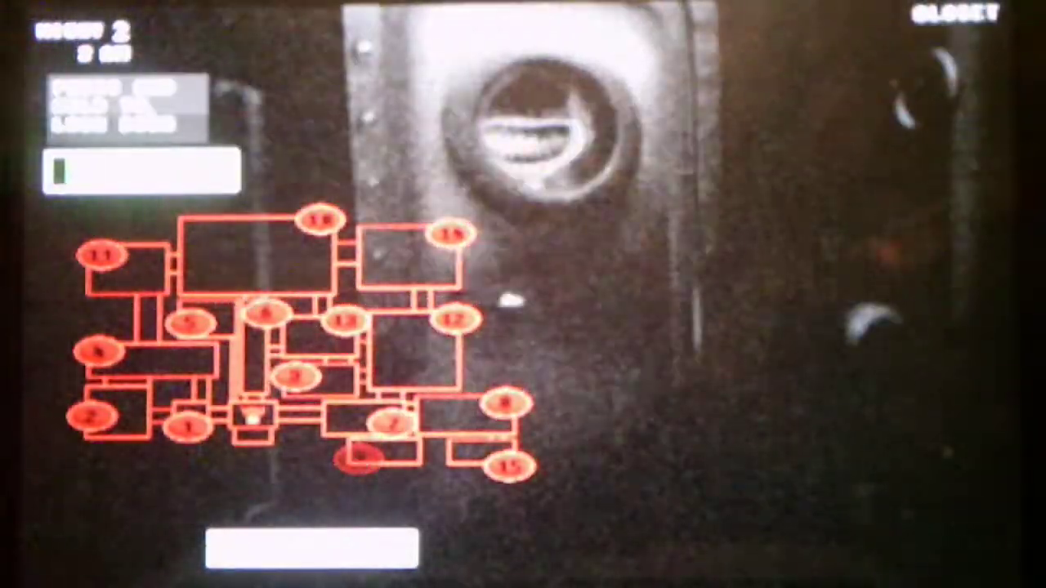
click(290, 378)
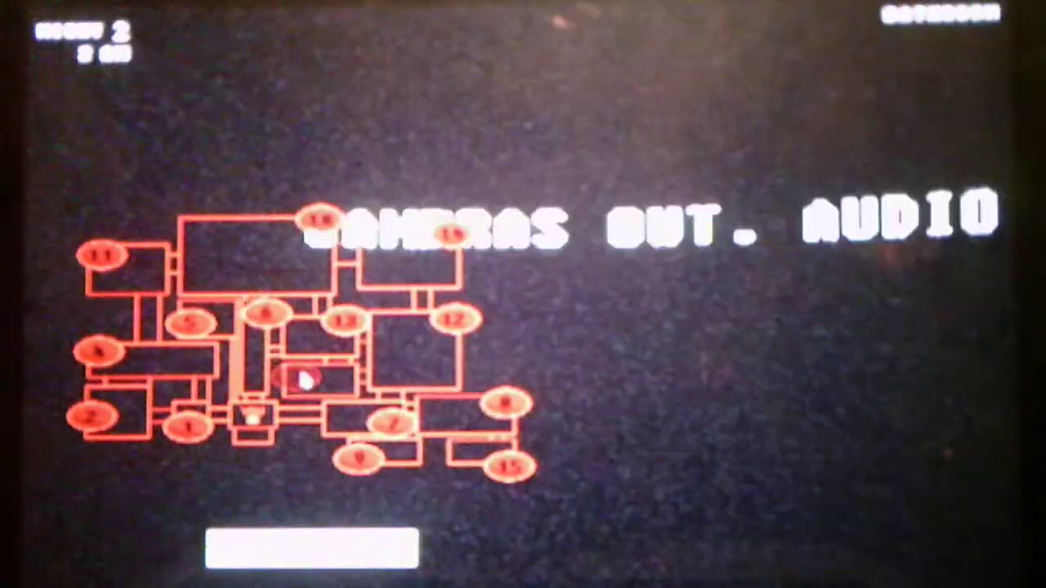
click(507, 407)
click(391, 420)
click(523, 474)
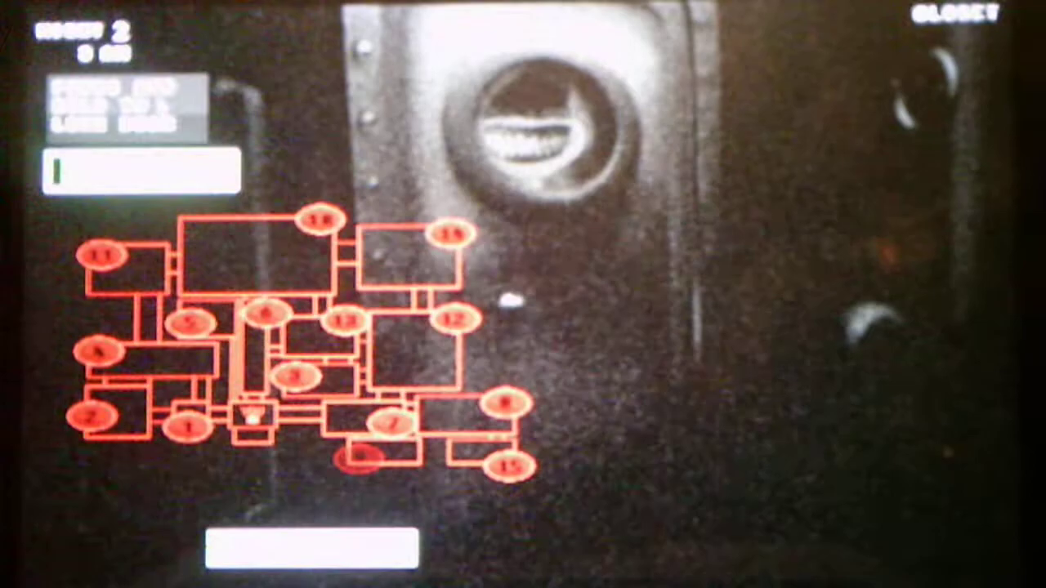
click(341, 319)
click(294, 376)
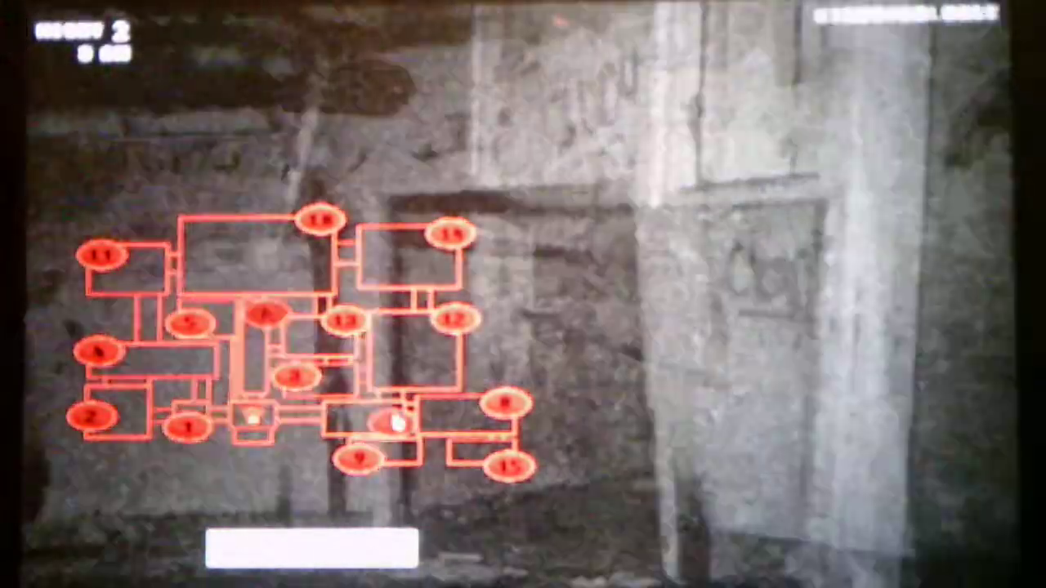
click(360, 462)
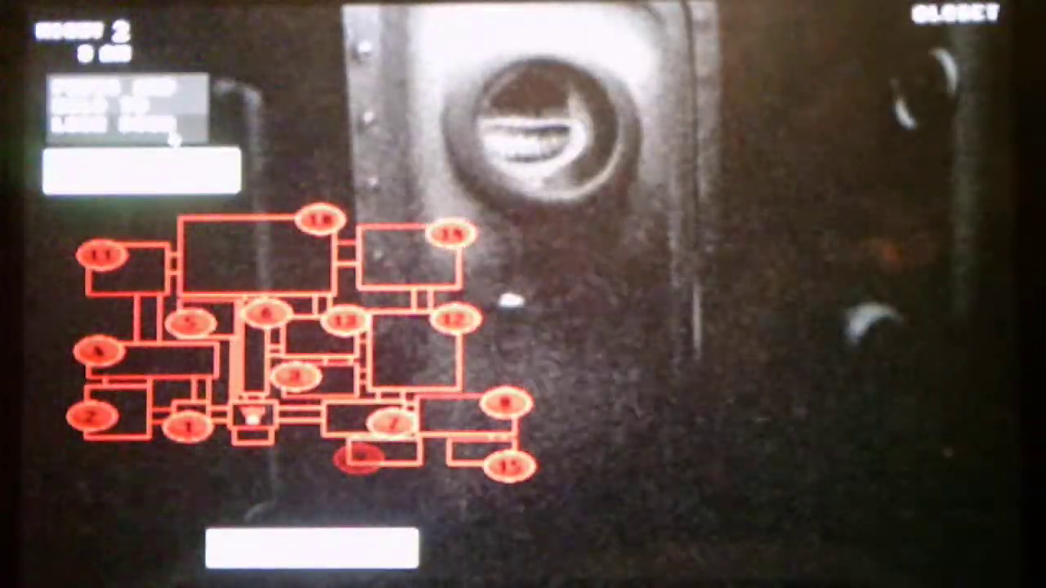
click(314, 548)
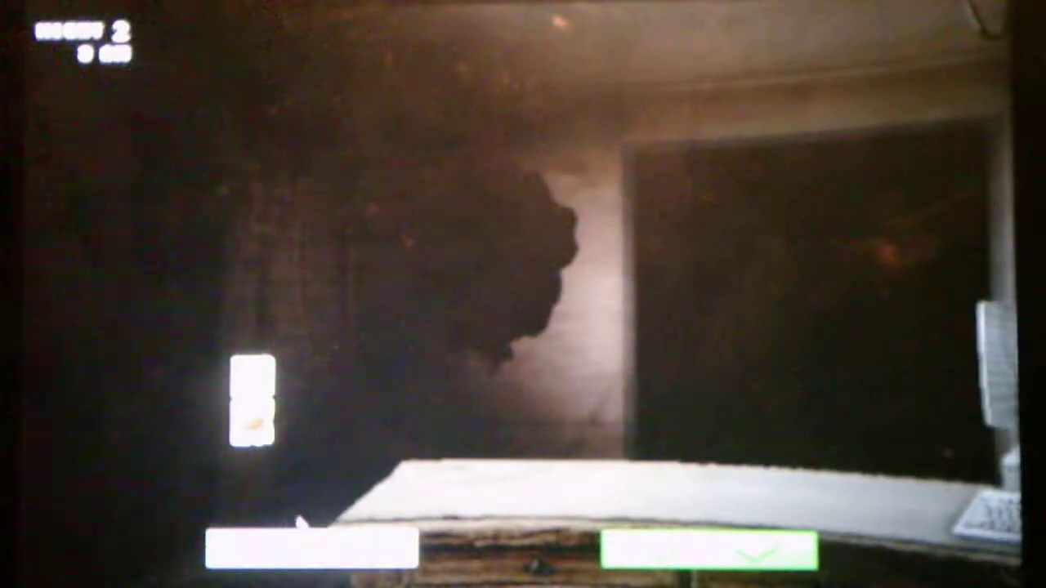
click(311, 547)
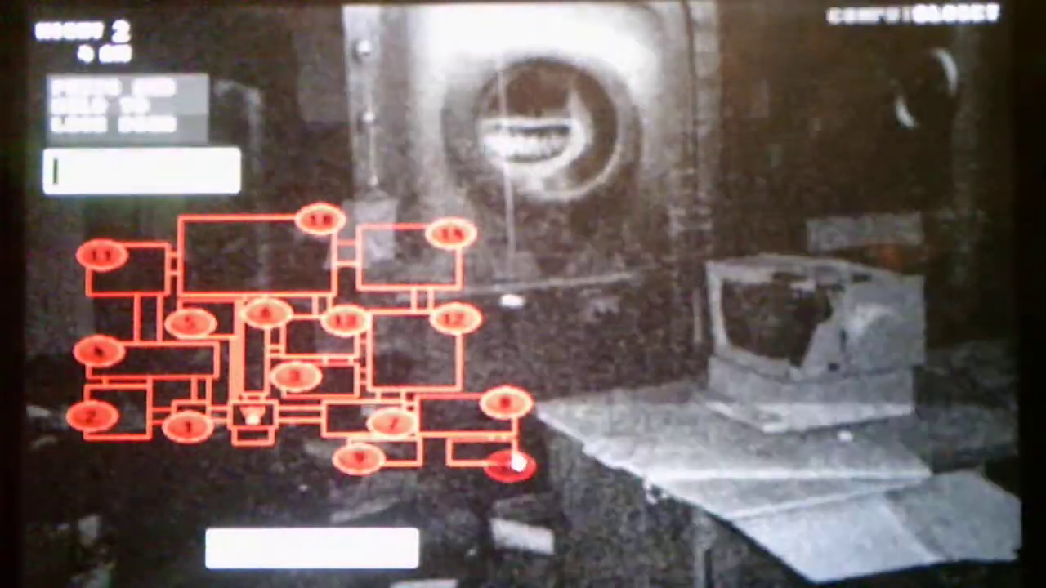
click(506, 405)
click(457, 318)
click(360, 458)
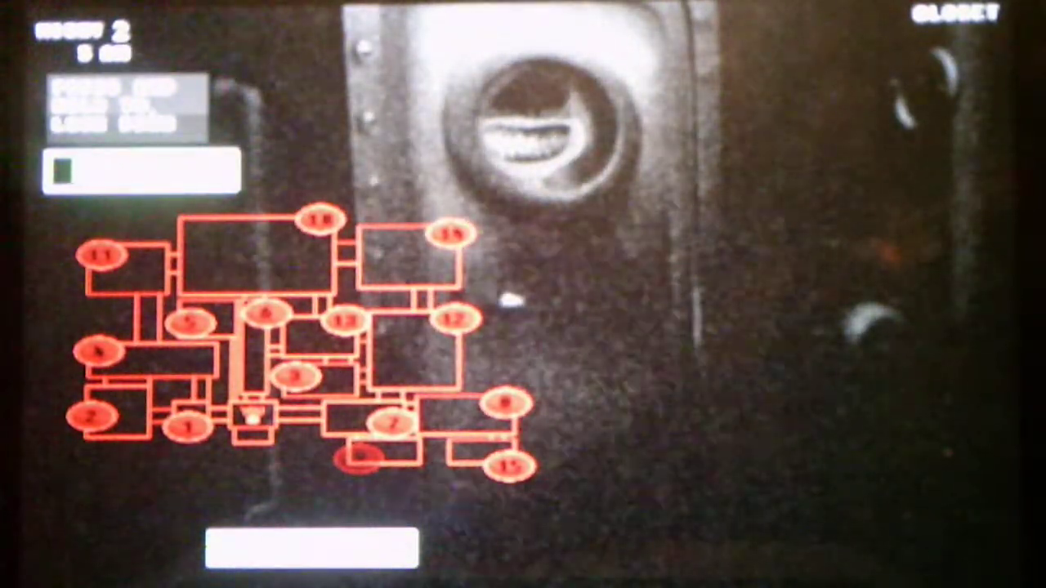
click(384, 421)
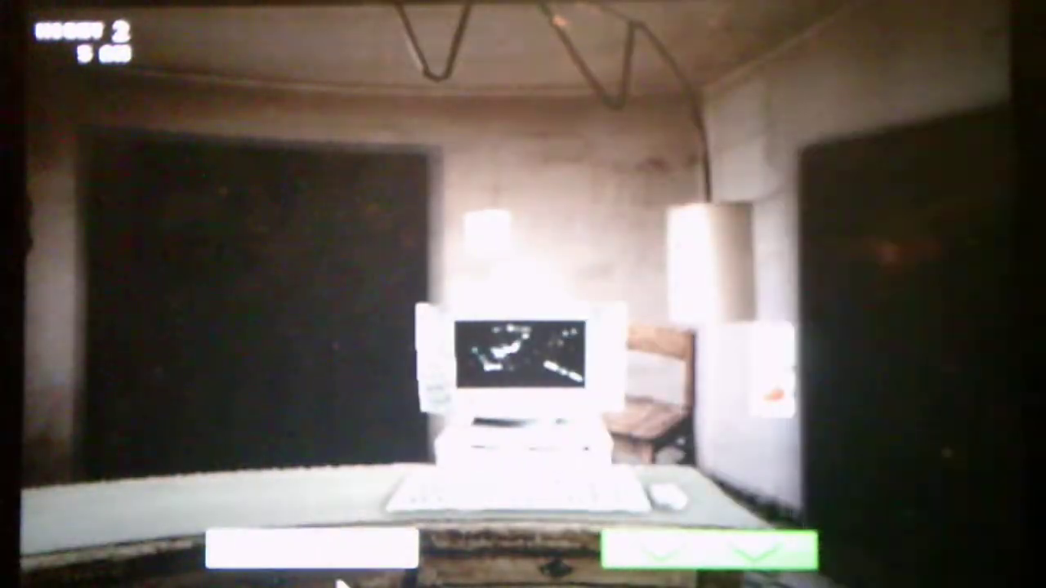
click(708, 549)
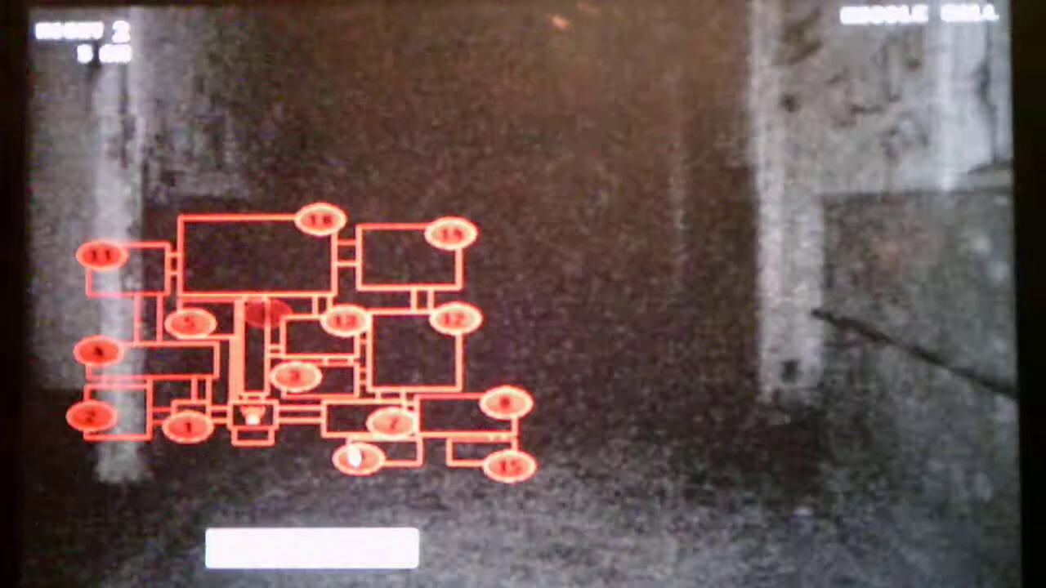
click(360, 459)
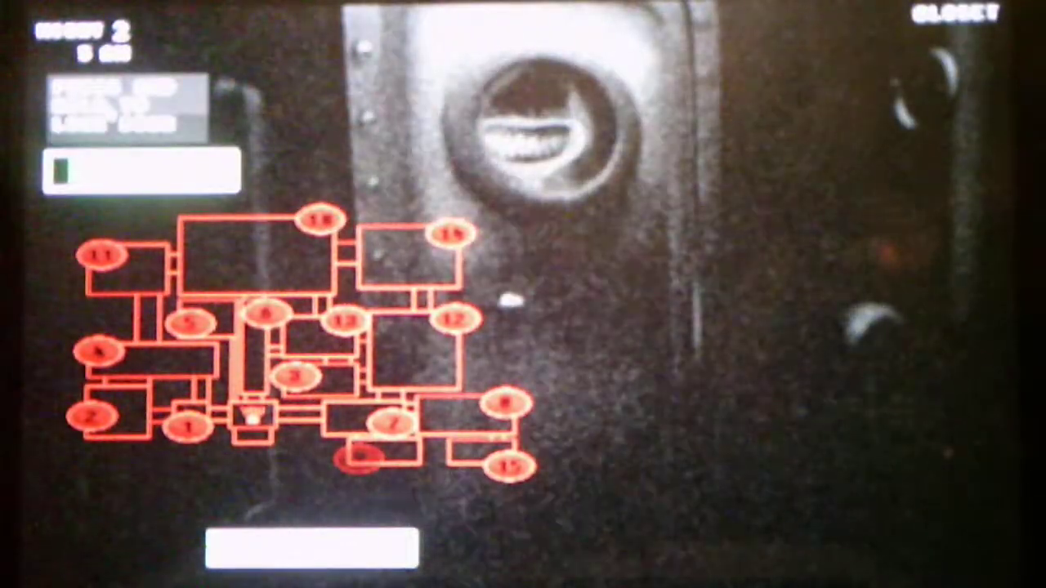